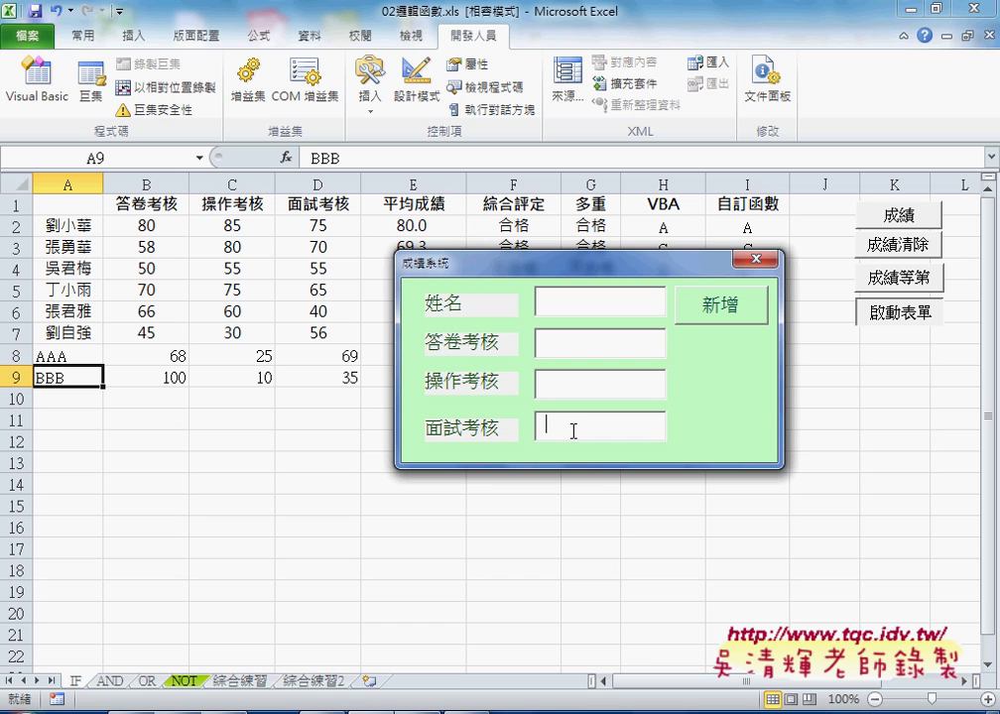
Close the 成績系統 form and open the 新增 button's B01_Click code in the VBA editor.
left_click(756, 259)
left_click(45, 99)
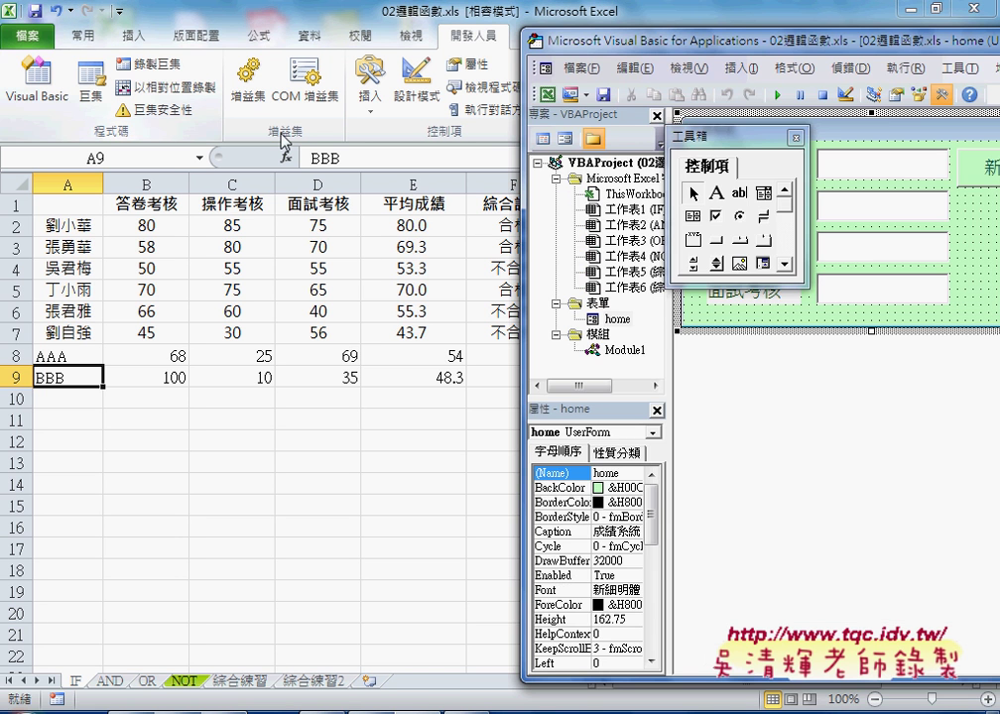
left_click_drag(675, 46, 291, 47)
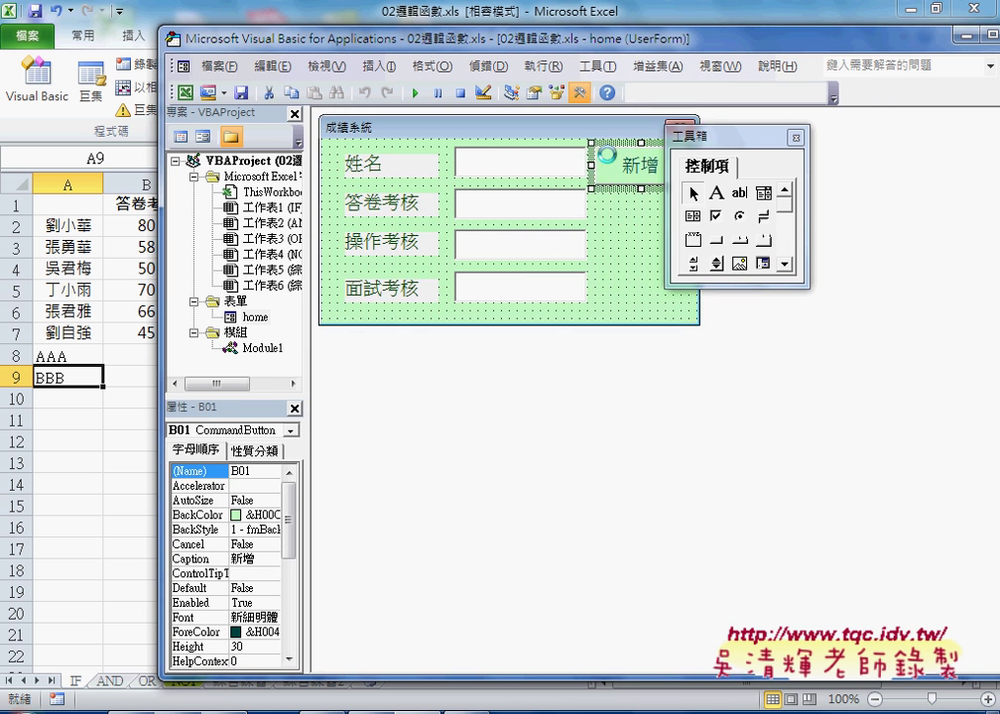
double_click(615, 163)
Inspect the 0–100 range-check block, marking txt02 in its If and SetFocus lines.
left_click_drag(425, 299, 342, 189)
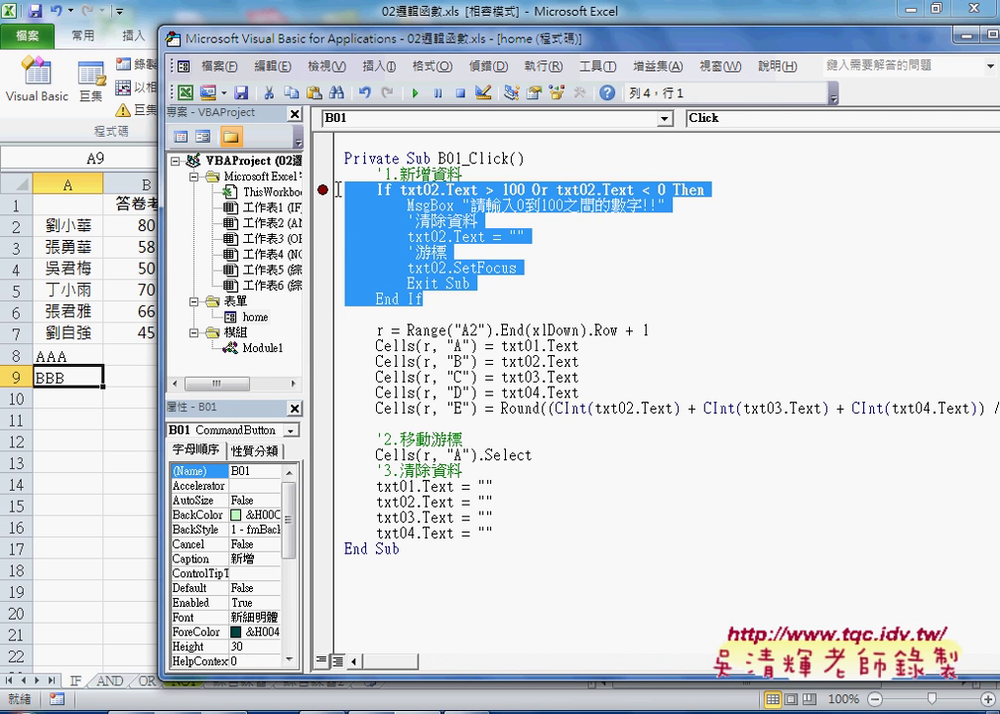
left_click(428, 190)
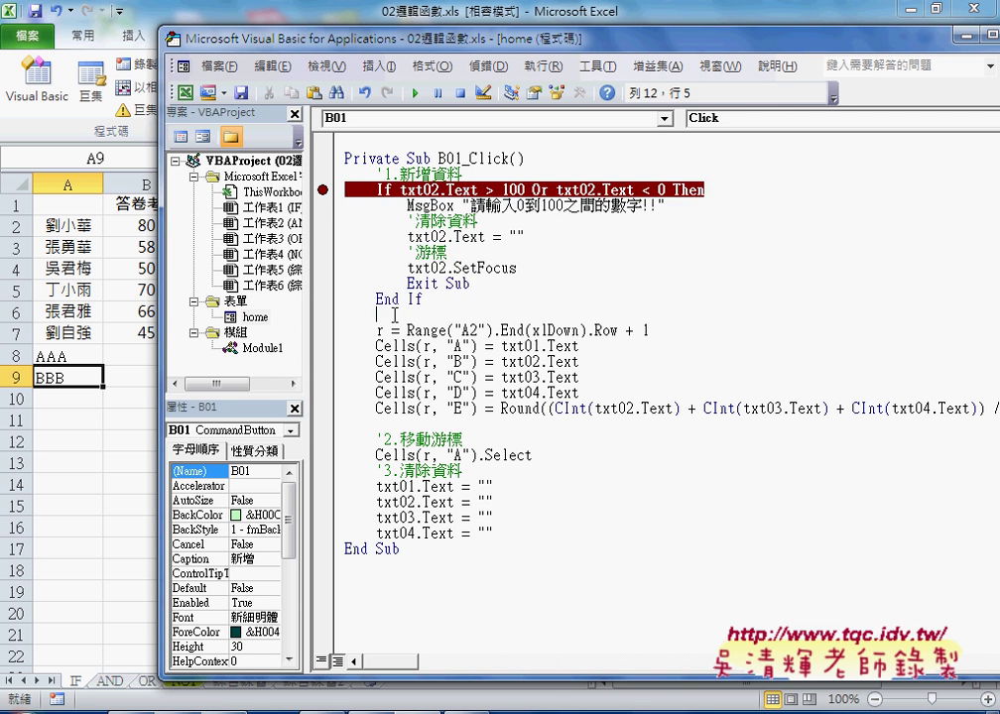
left_click_drag(438, 189, 431, 189)
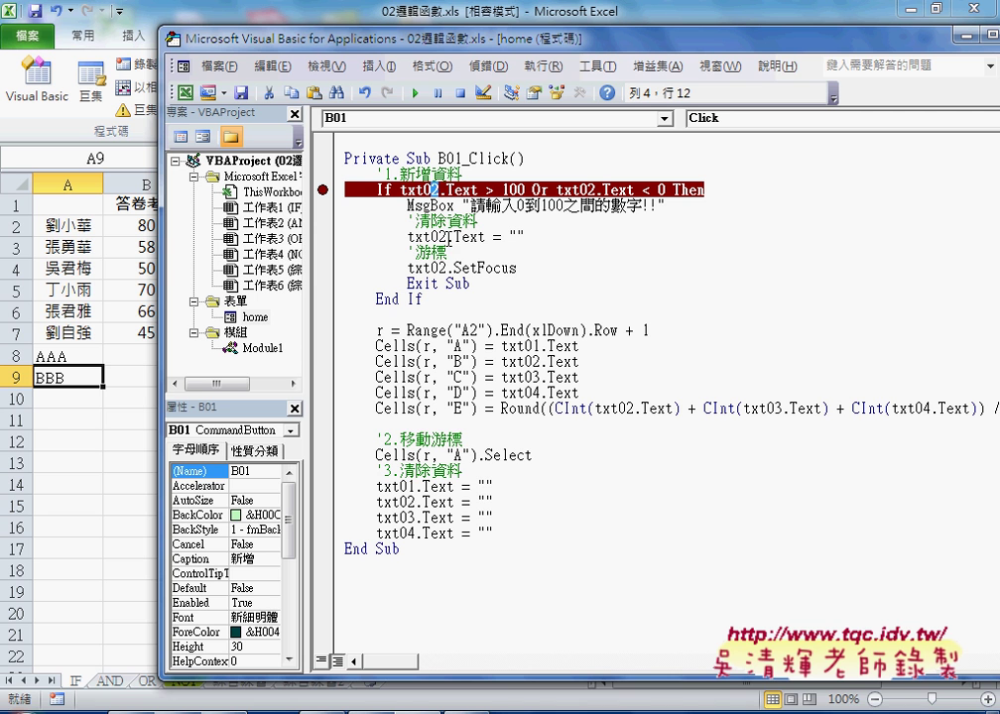
left_click_drag(437, 268, 445, 268)
Launch the 成績系統 form from the worksheet and submit 新增 with all textboxes empty.
left_click(67, 332)
left_click(888, 327)
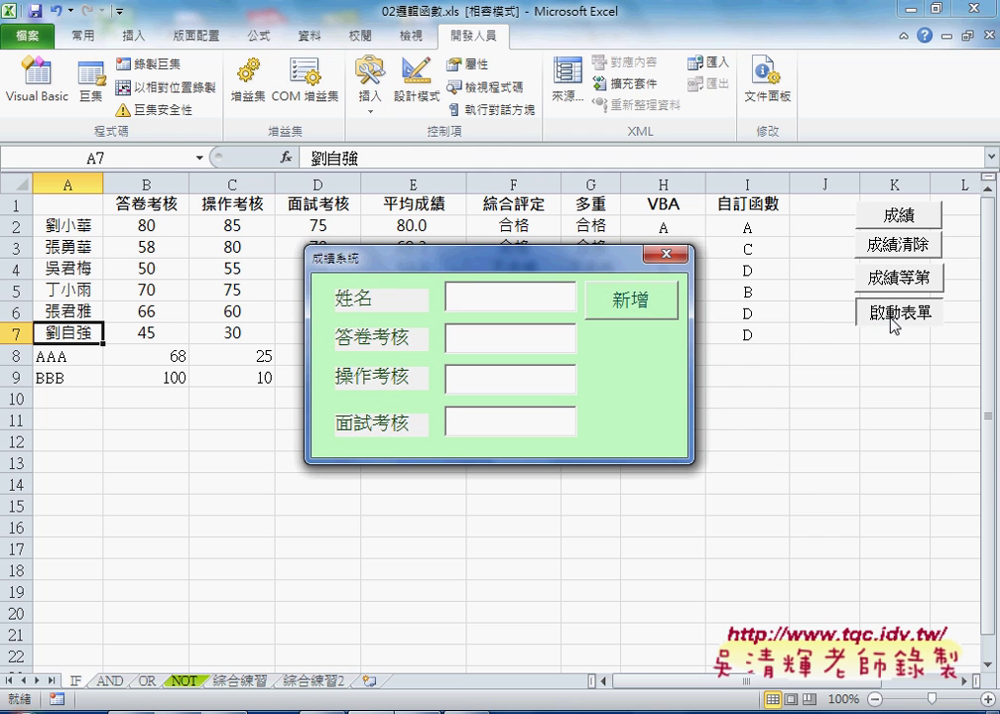
left_click(627, 303)
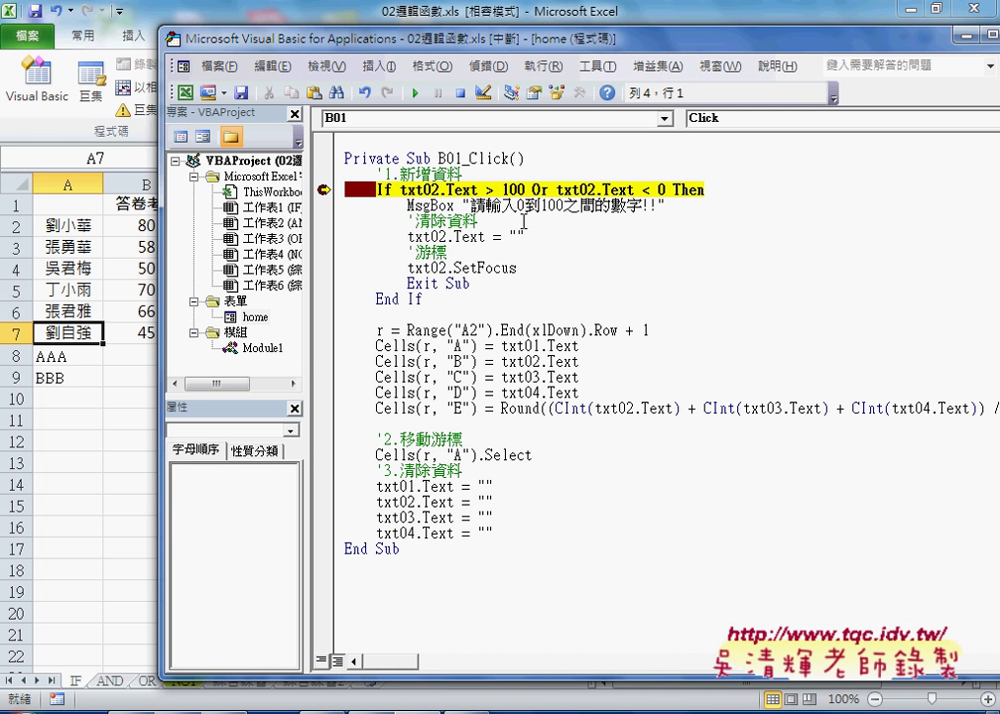
Continue into run-time error 13, debug it, and add a blank line after the 1.新增資料 comment.
key("F8")
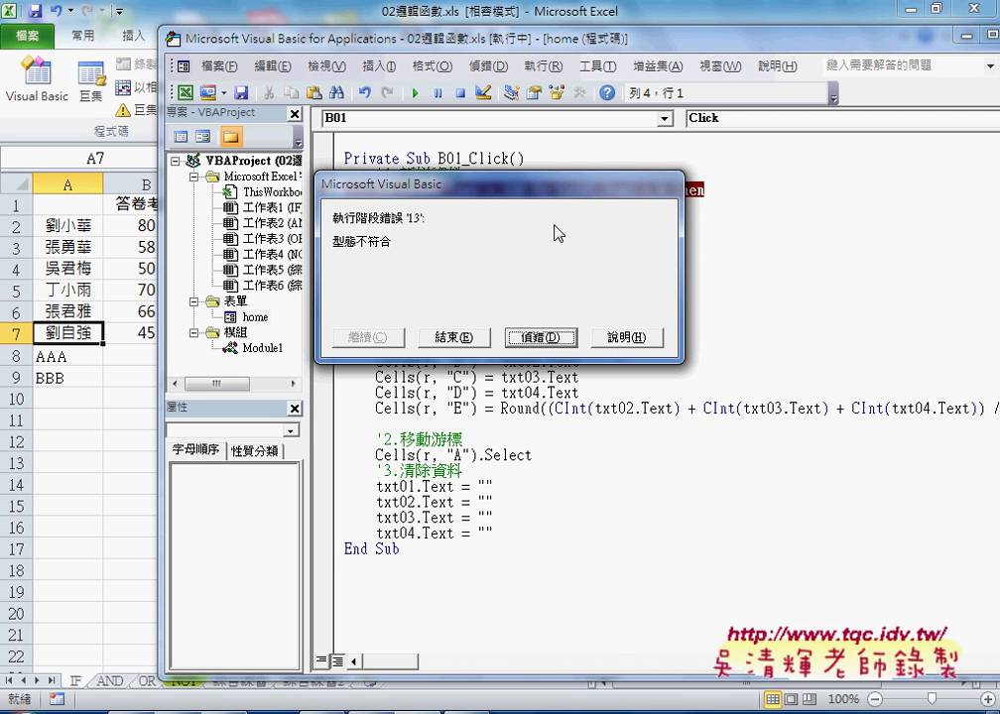
left_click(540, 338)
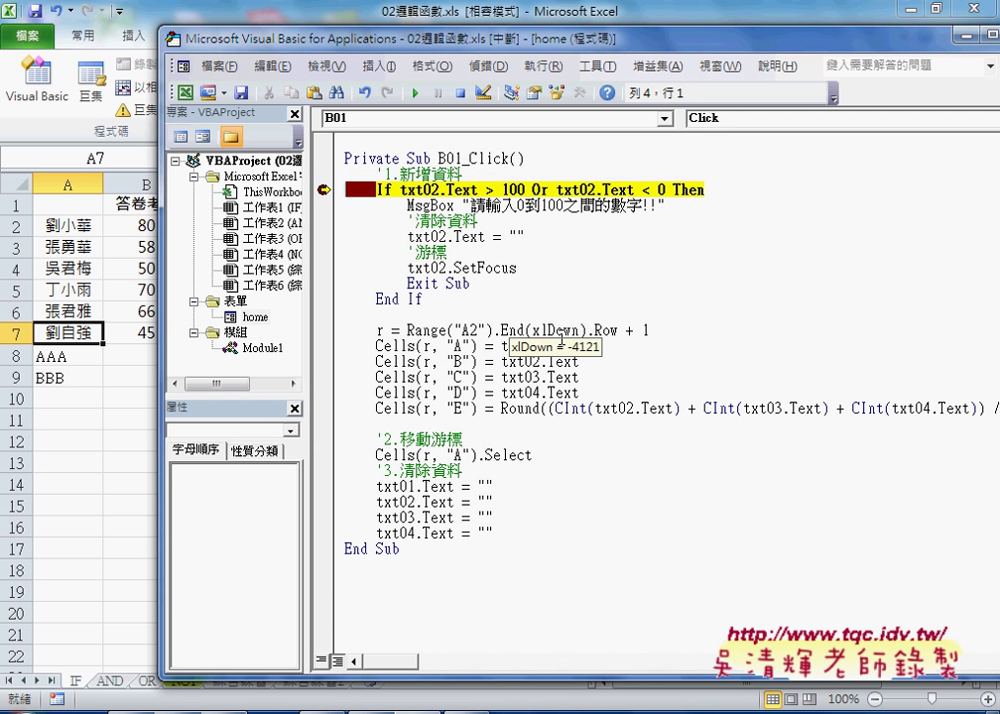
mouse_move(448, 190)
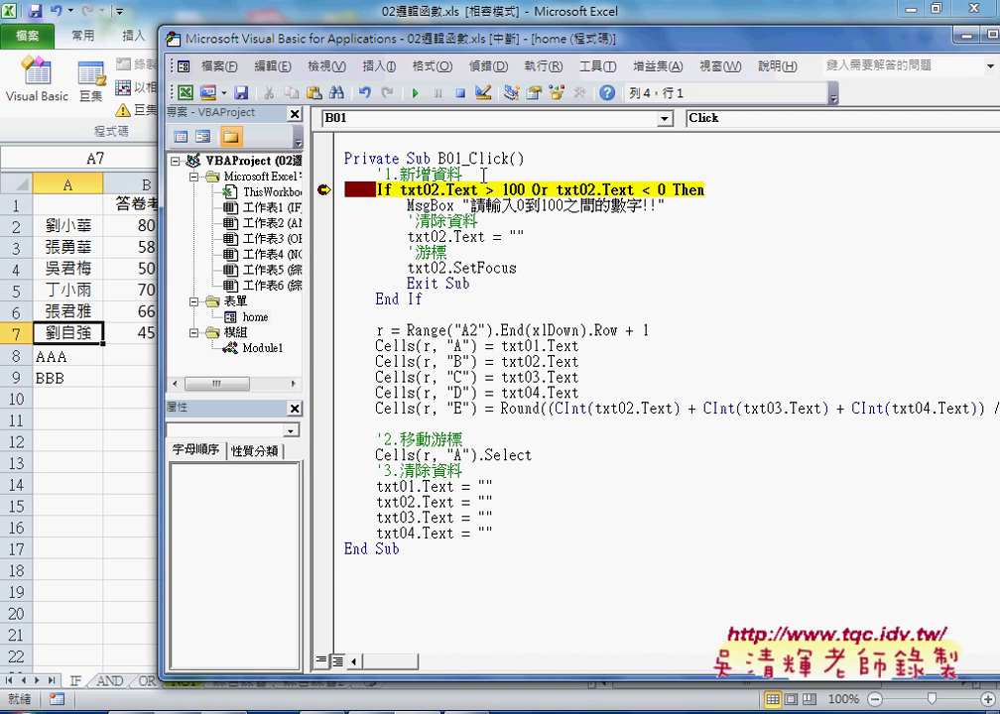
left_click(482, 175)
key("Return")
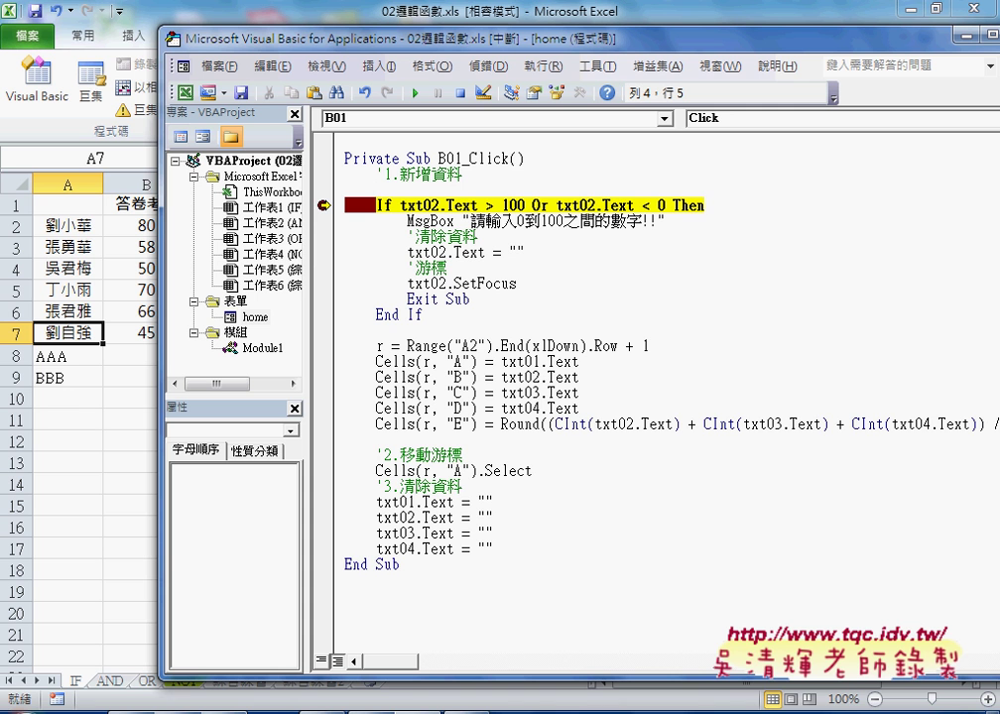
Duplicate the range-check If block above the original and change its condition toward txt02.Text ="".
key("Return")
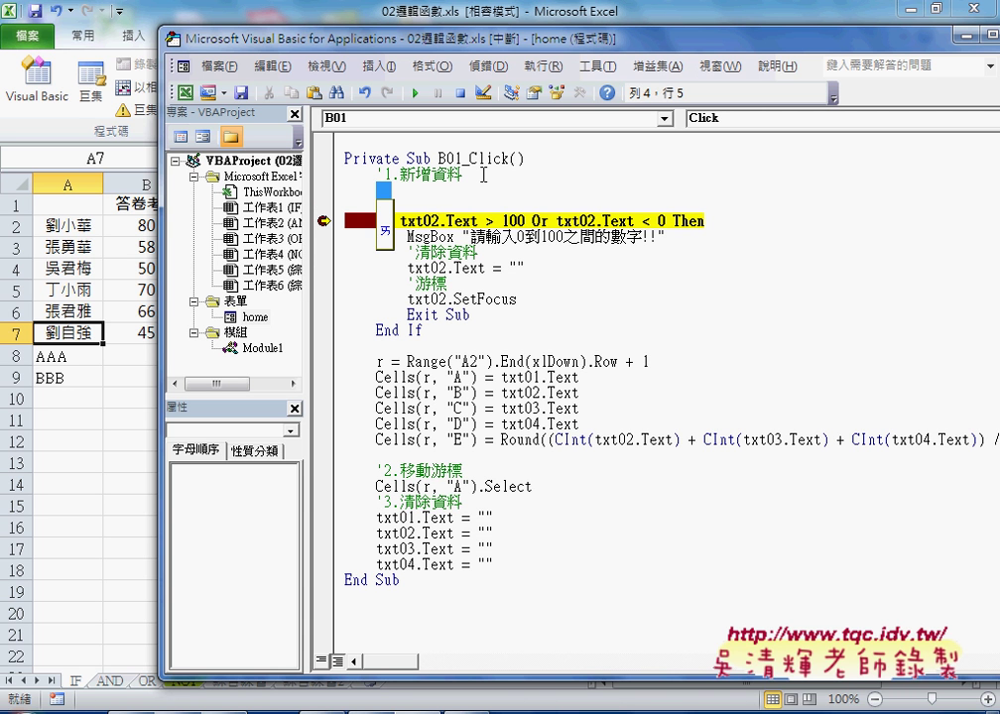
type("i")
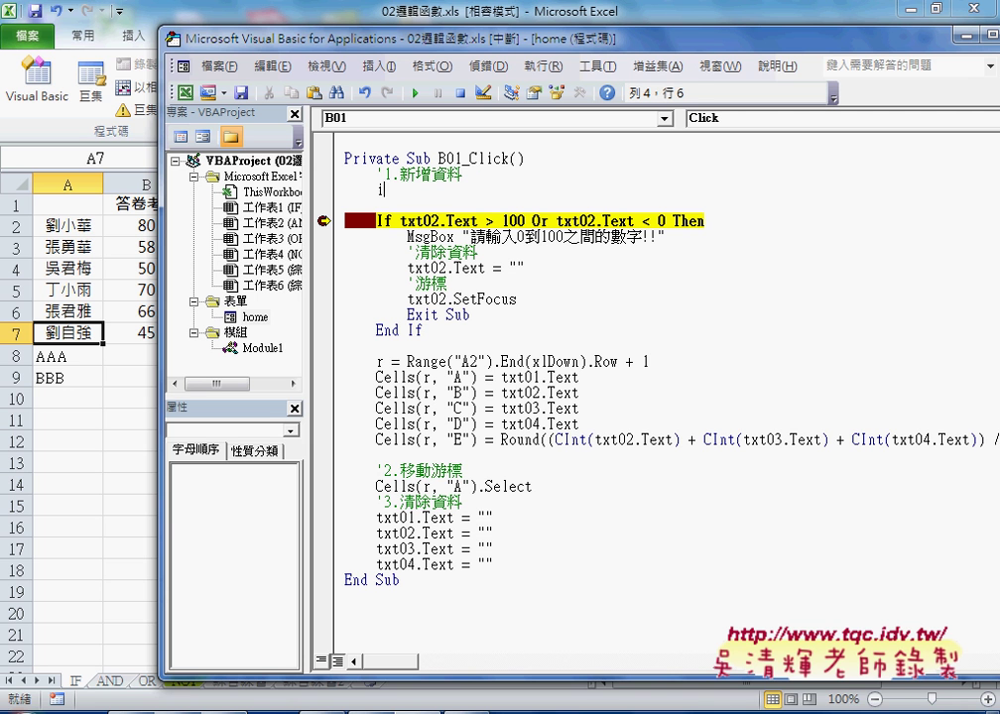
type("f")
key("BackSpace")
key("BackSpace")
key("BackSpace")
mouse_move(424, 330)
left_mouse_down()
mouse_move(345, 229)
mouse_move(347, 191)
left_mouse_up()
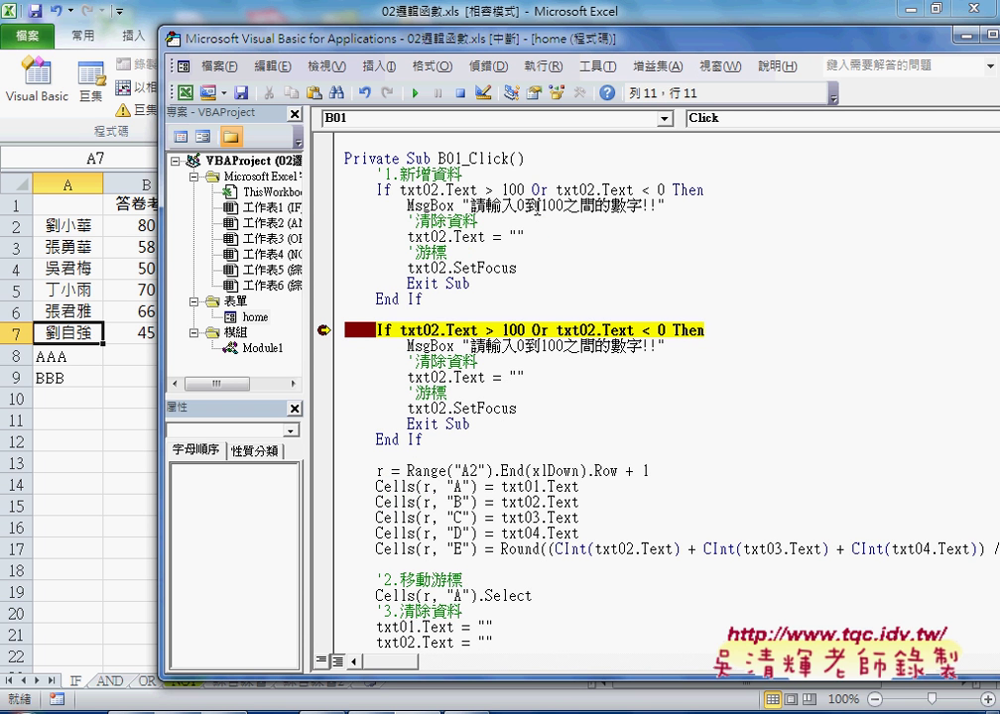
left_click_drag(478, 190, 668, 189)
type("=\"\"")
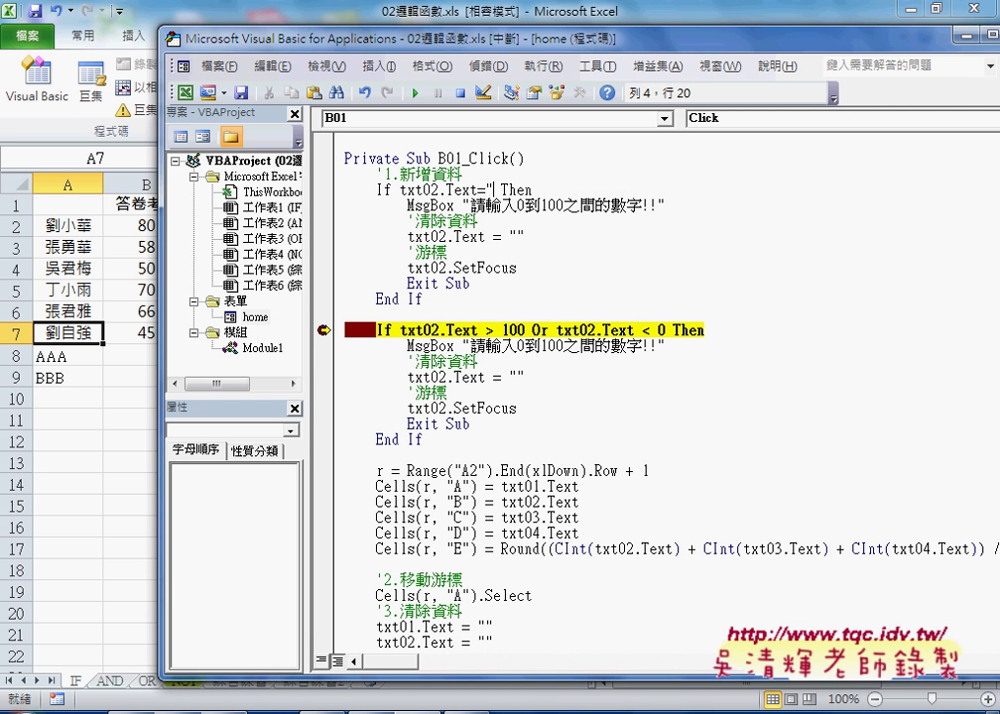
In the new block, remove the 0到100之間的 wording from the message and delete the clear-data lines.
left_click(458, 206)
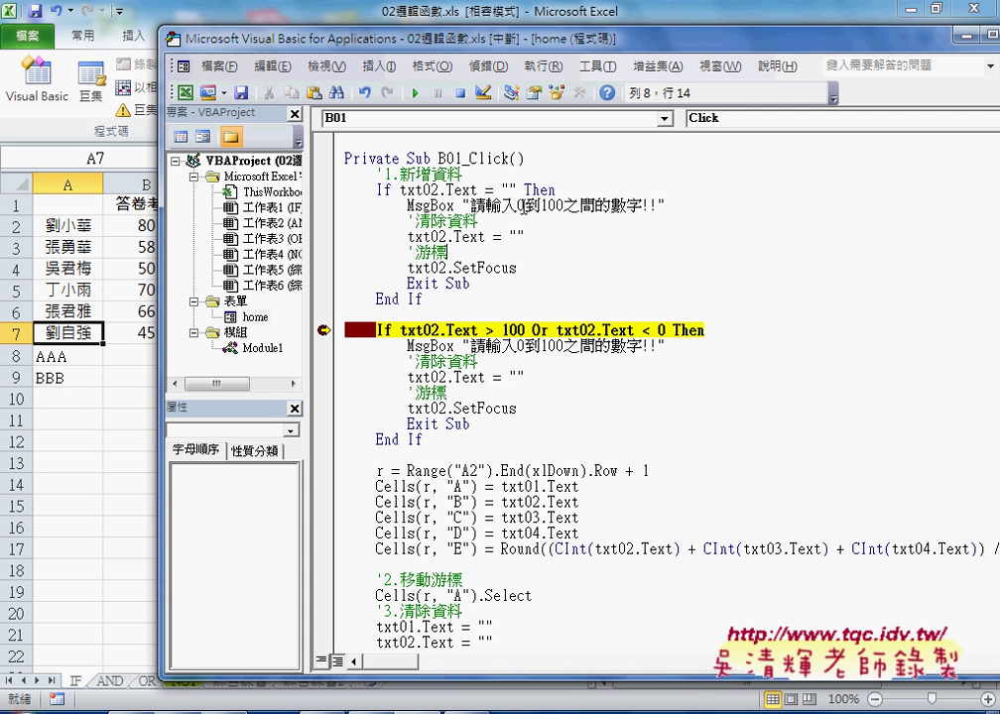
double_click(520, 205)
left_click_drag(520, 206, 610, 207)
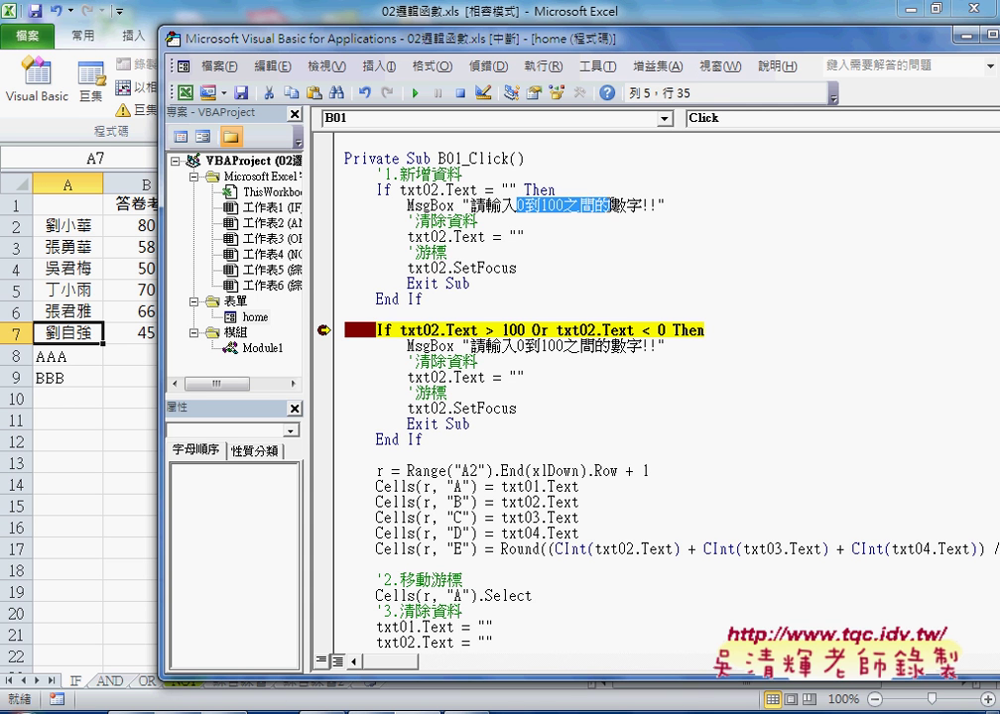
key("Delete")
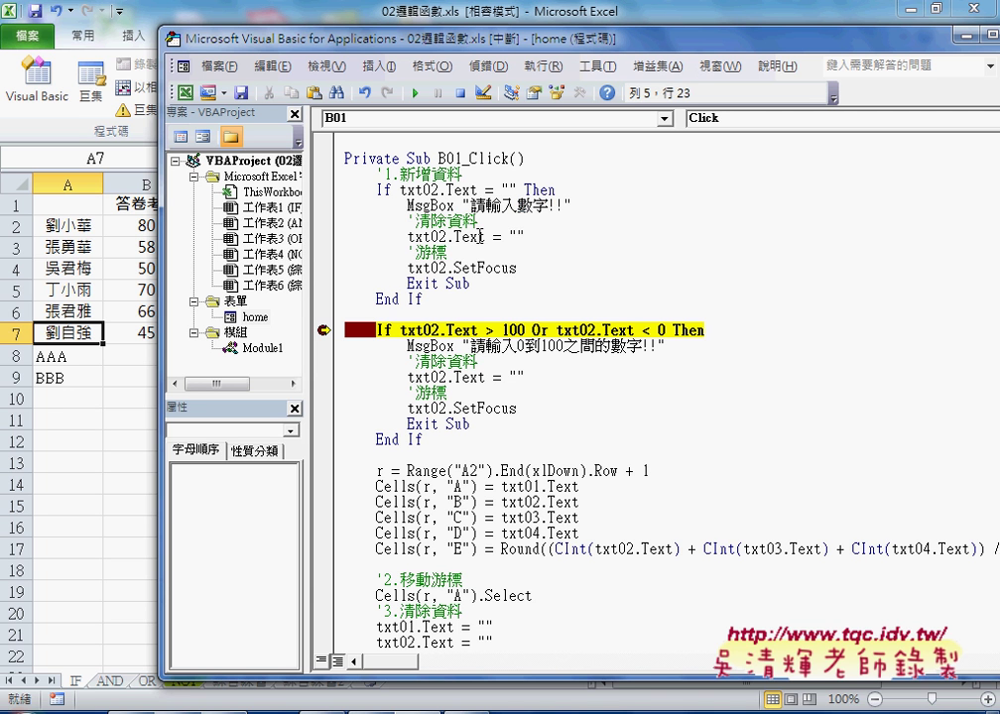
left_click_drag(535, 238, 346, 221)
key("ctrl+c")
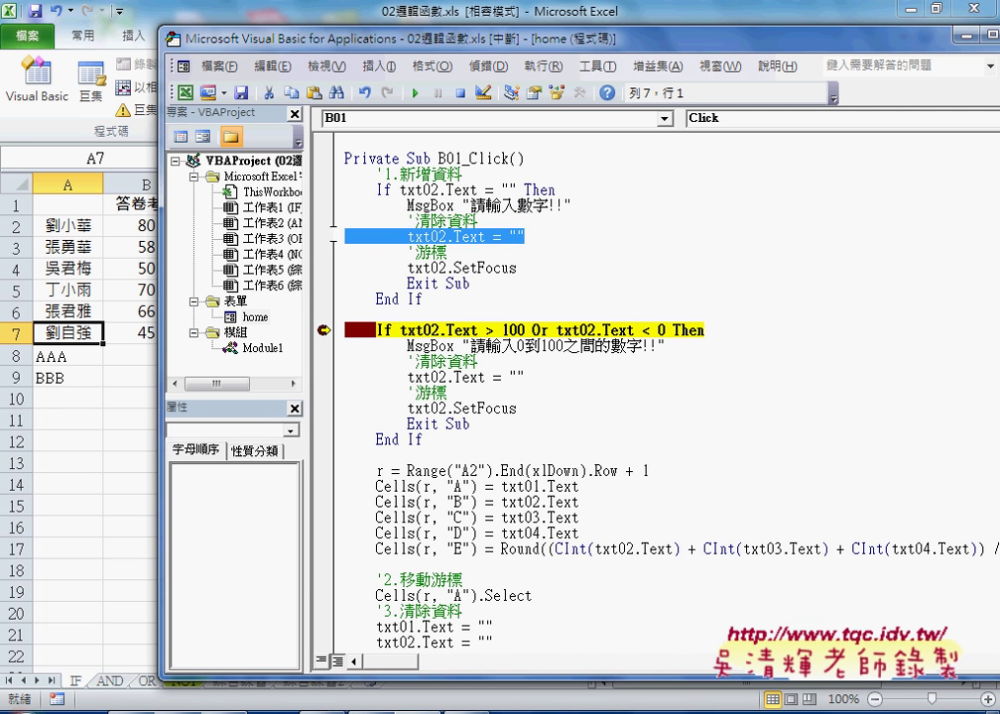
key("Delete")
key("Delete")
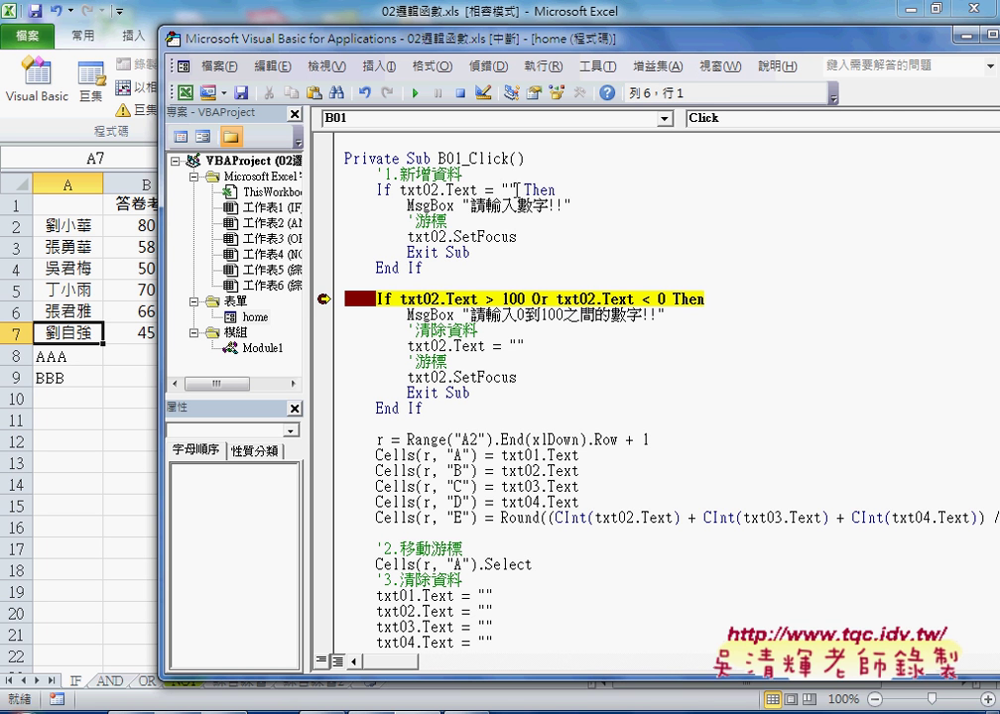
Extend the empty-check condition with Or txt03.Text = "".
left_click_drag(516, 190, 400, 189)
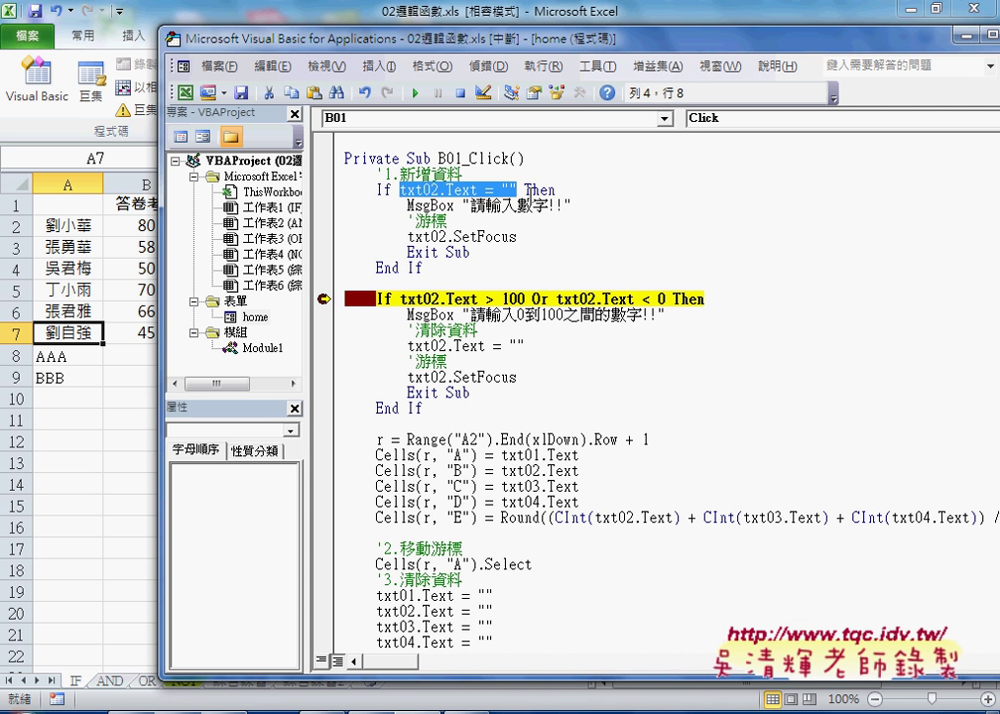
left_click(523, 189)
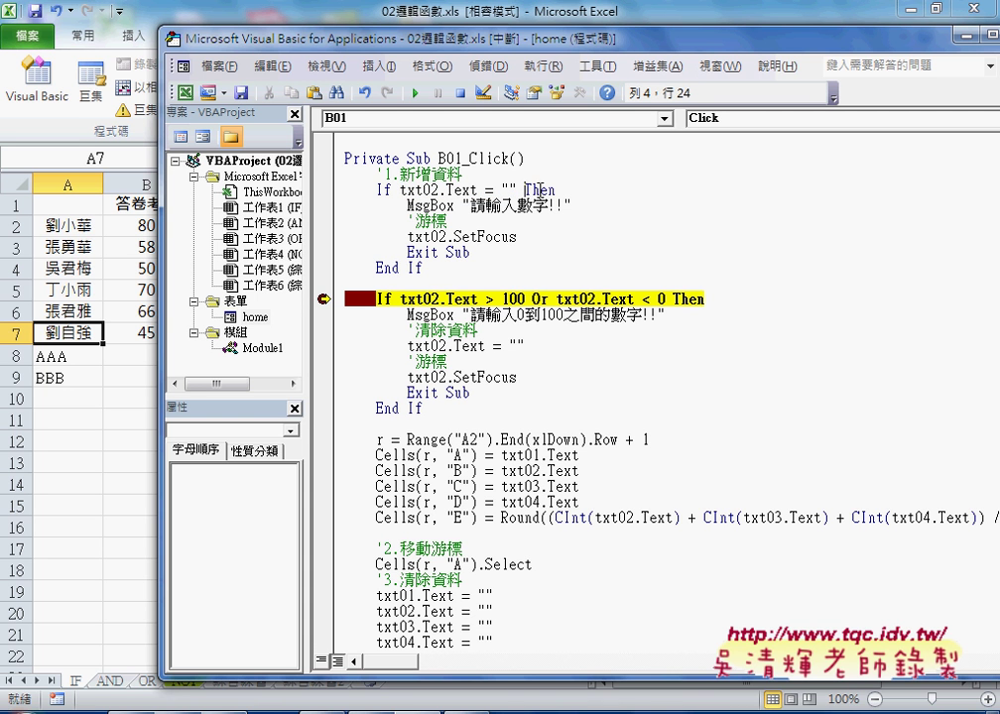
type("ㄜ")
type("or")
key("ctrl+v")
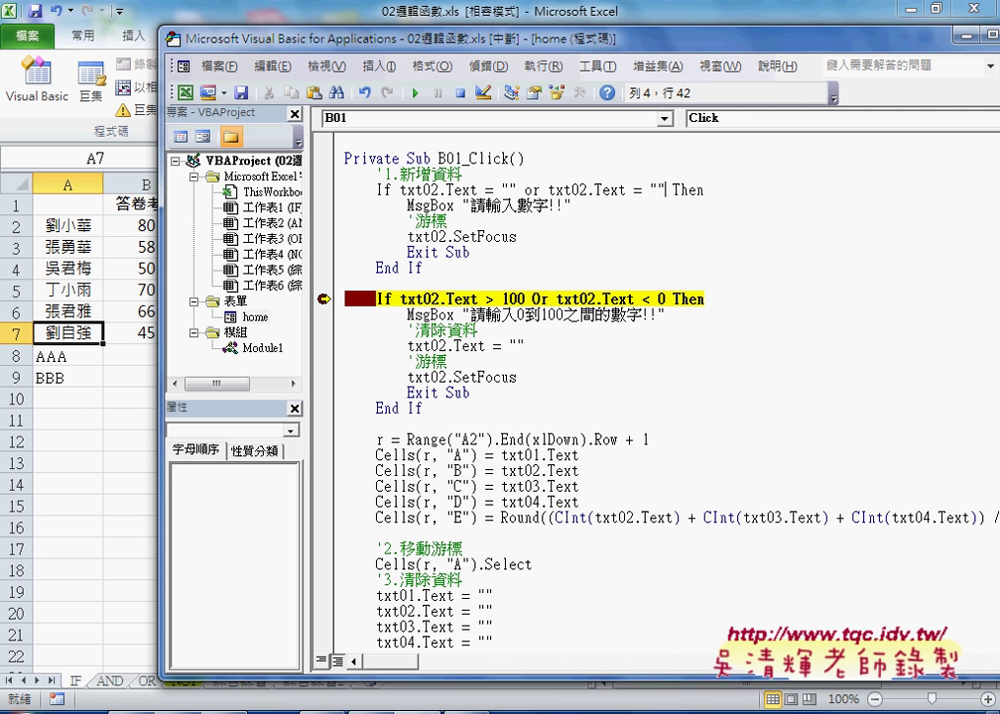
left_click(562, 189)
key("BackSpace")
type("3")
left_click(634, 189)
left_click(664, 190)
Add a third Or test, txt04.Text = "", to the condition.
type("or")
key("ctrl+v")
left_click(736, 190)
key("Delete")
type("2")
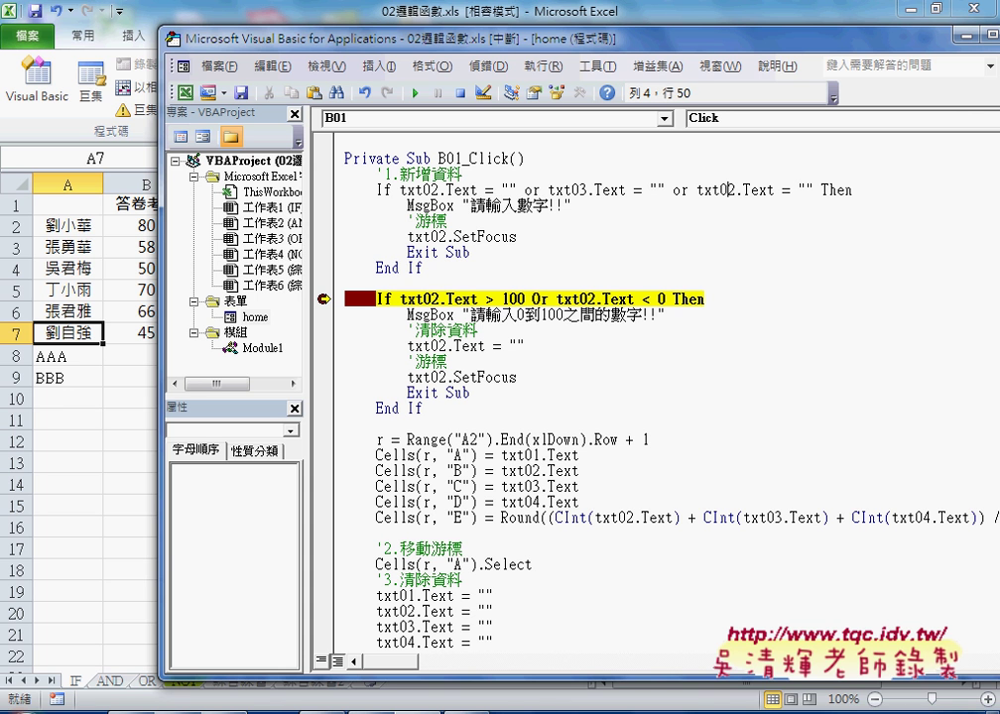
key("Delete")
type("4")
key("Down")
Delete the SetFocus lines from the empty check, end the warning with !, and show the home form design.
left_click(428, 189)
left_click(573, 205)
left_click_drag(517, 236, 324, 221)
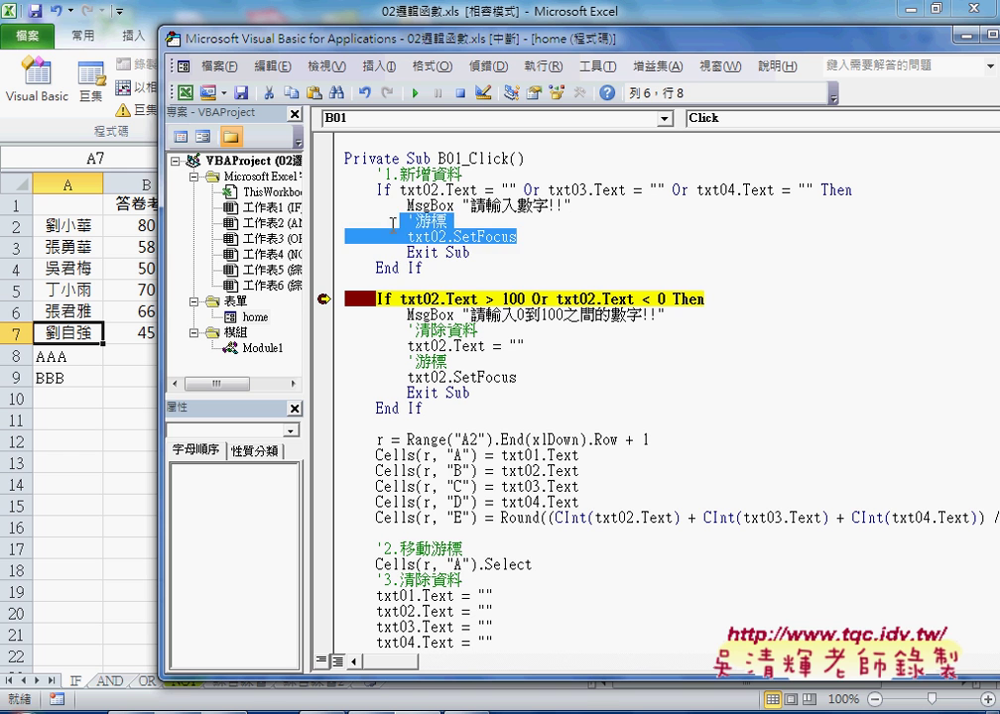
key("Delete")
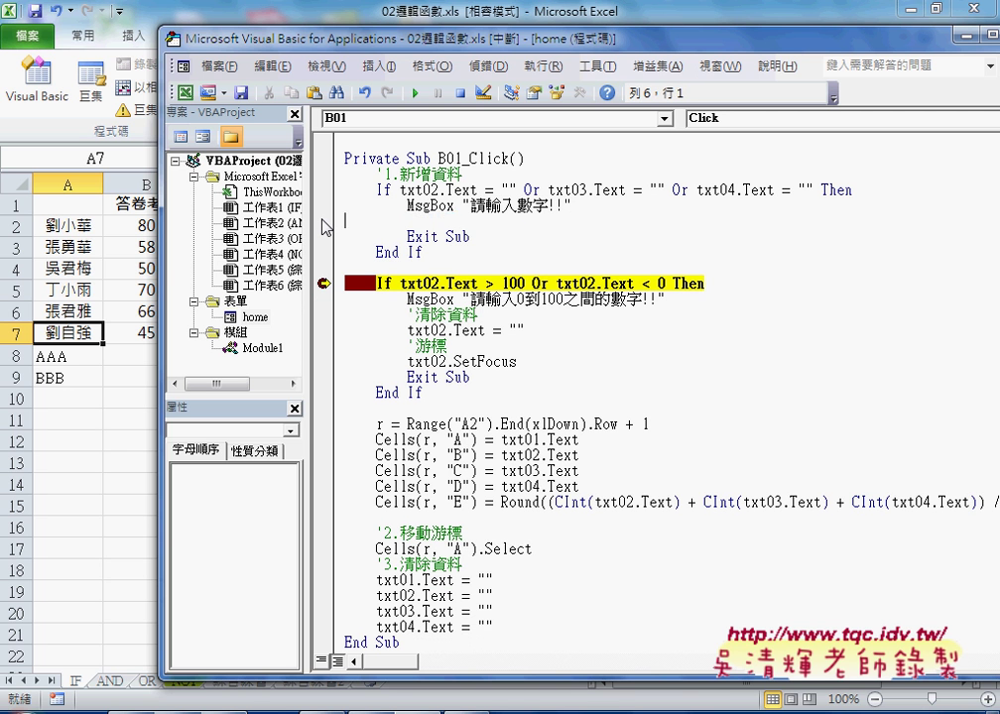
left_click(562, 207)
type("!")
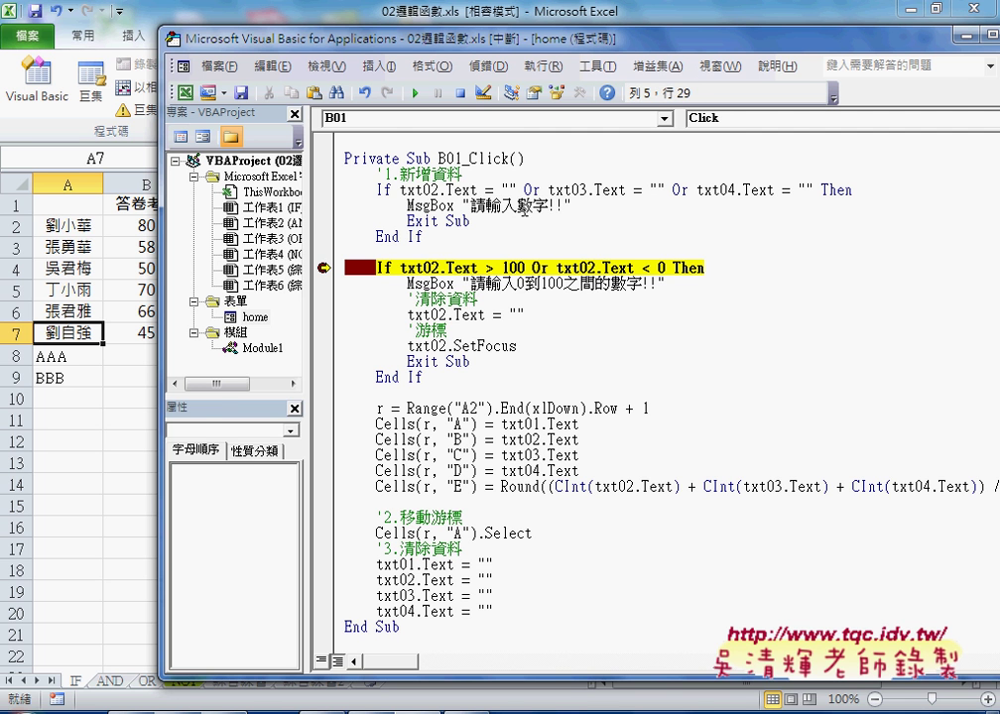
left_click(483, 92)
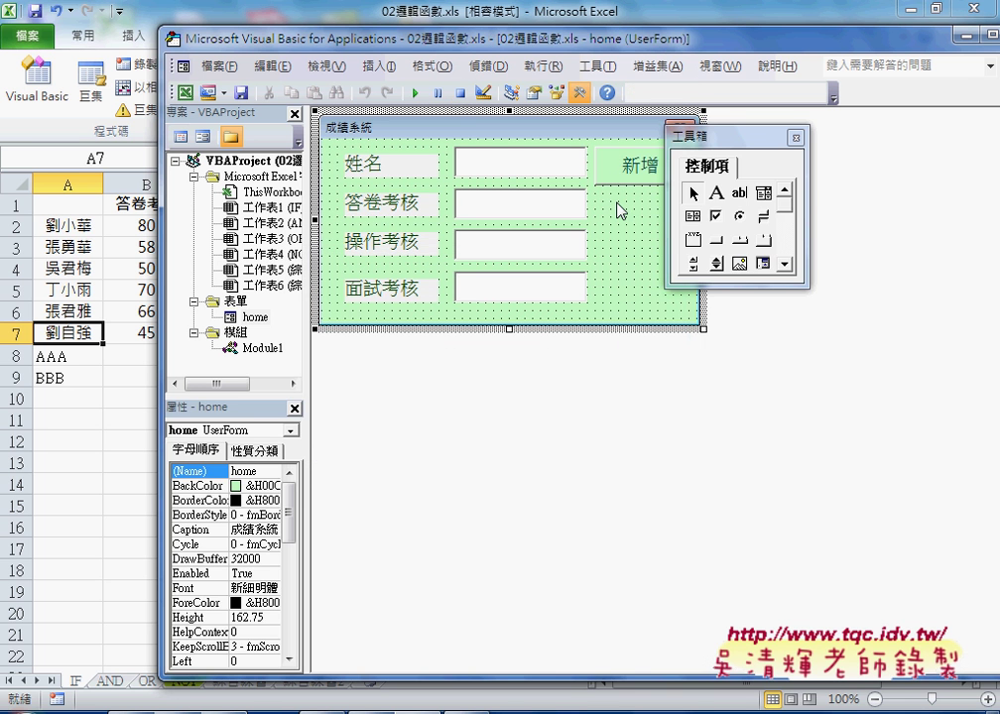
key("F5")
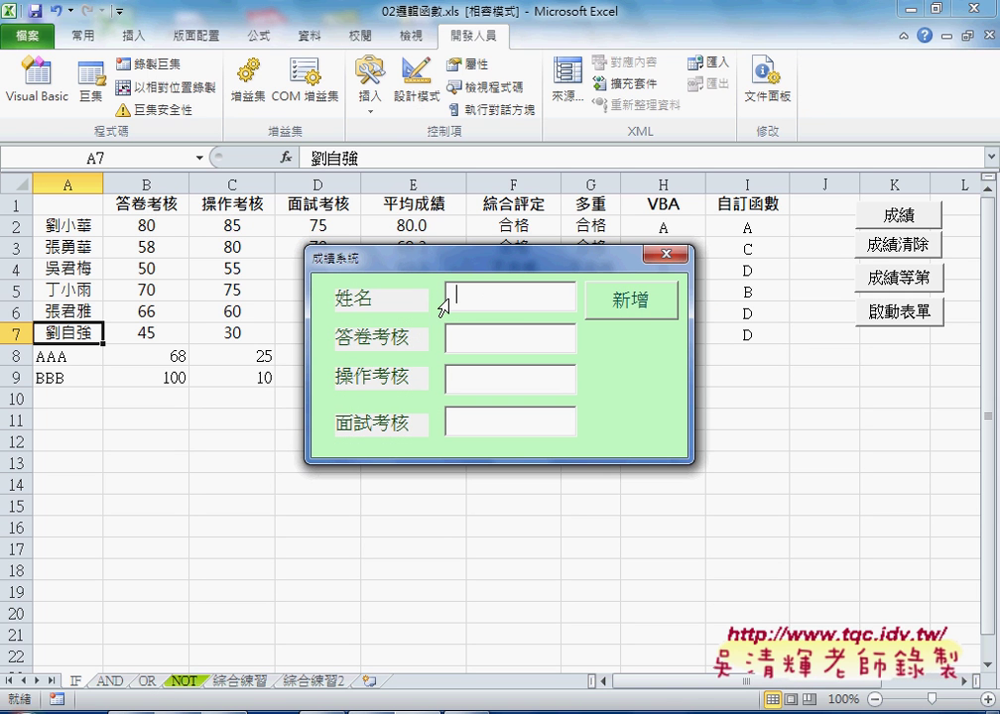
left_click(647, 313)
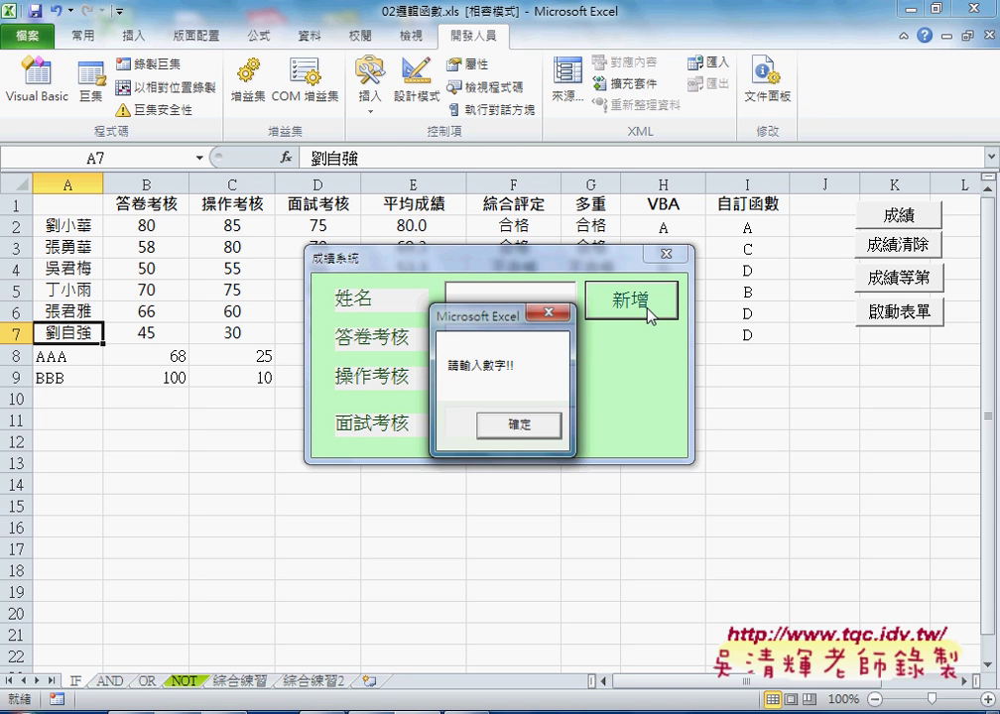
left_click(508, 430)
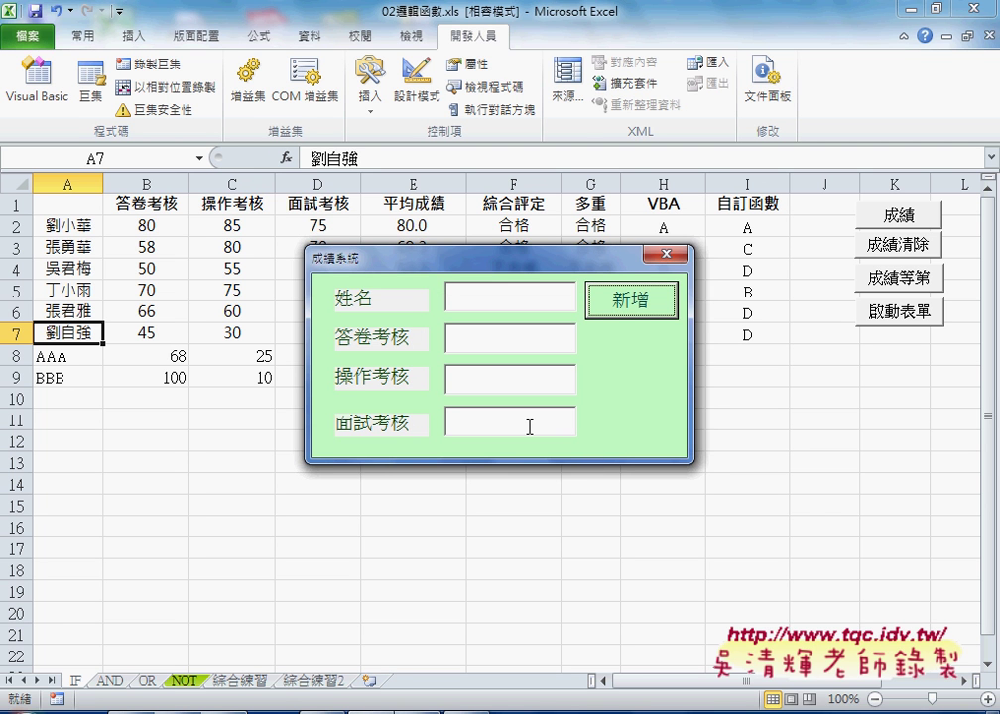
left_click(634, 314)
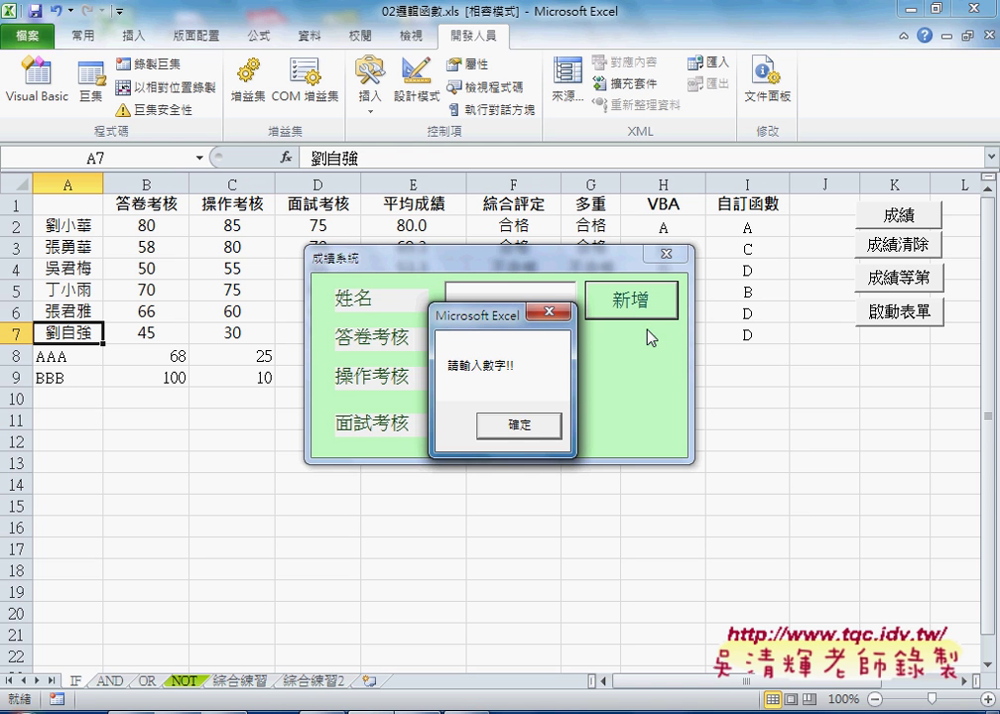
left_click(552, 425)
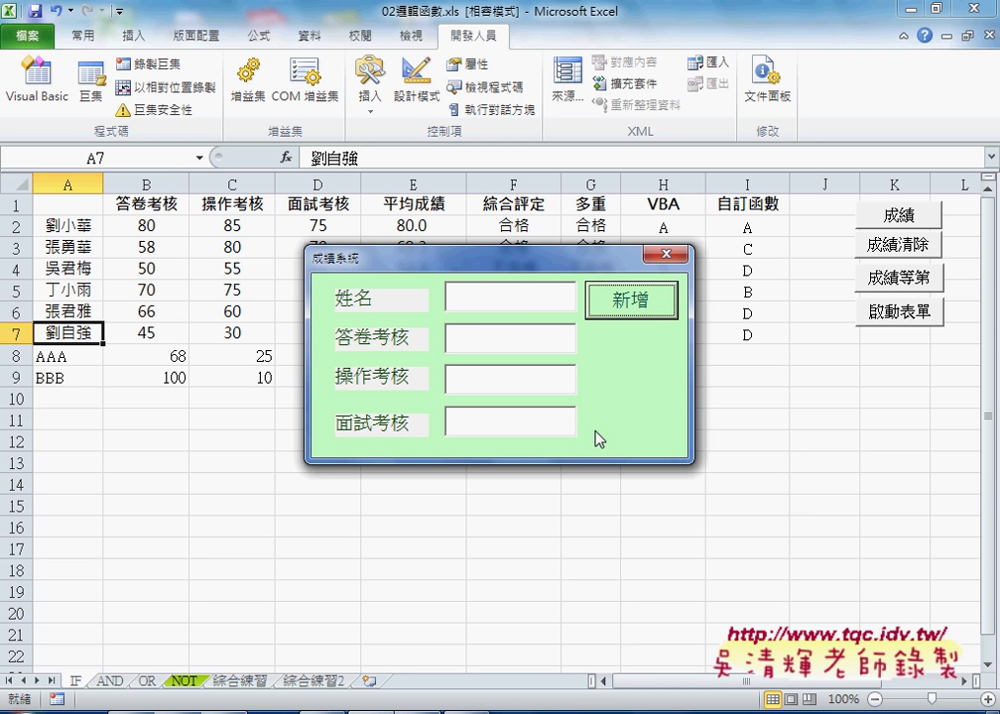
left_click(459, 295)
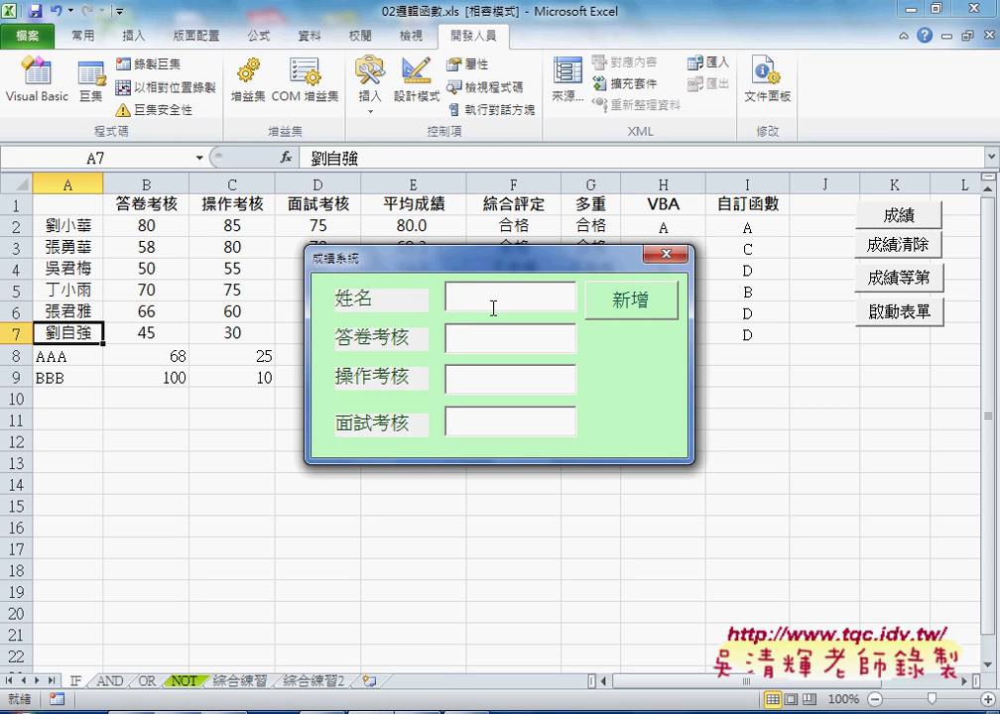
left_click(665, 255)
Add txt01.Text = "" Or at the start of the 新增 code's first If condition.
double_click(645, 171)
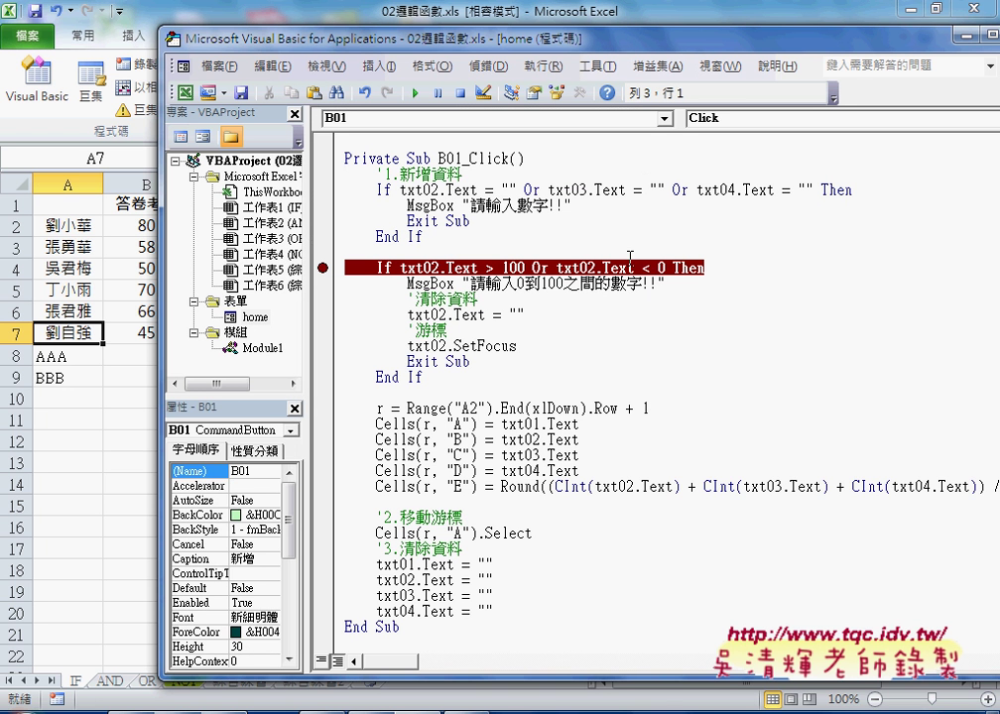
left_click_drag(400, 188, 540, 189)
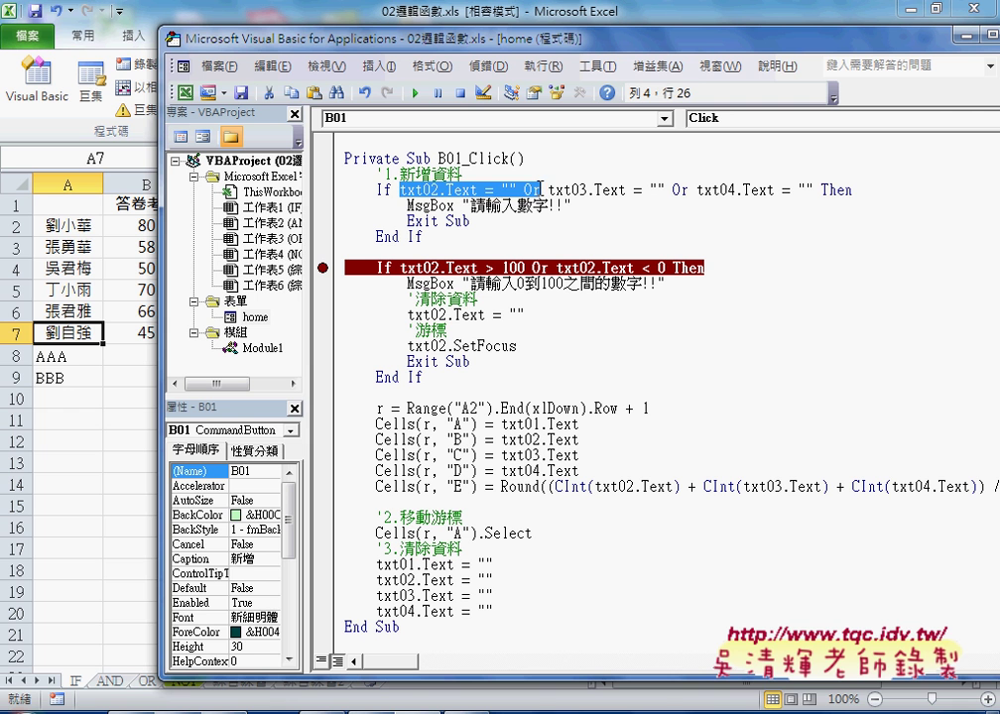
key("ctrl+c")
left_click(401, 189)
key("ctrl+v")
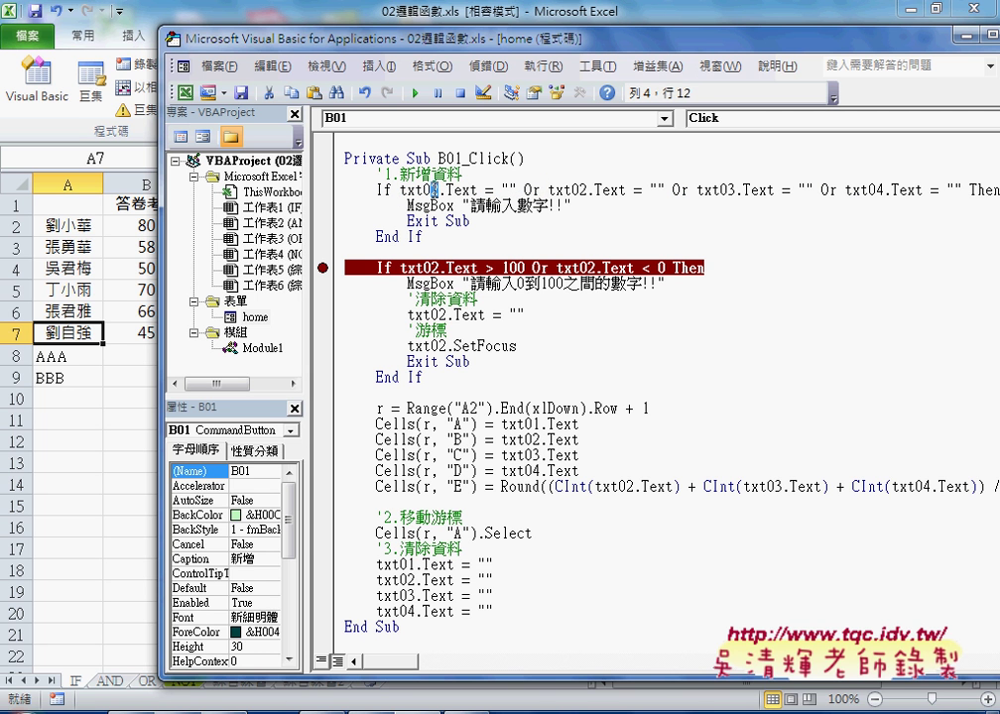
left_click(446, 190)
key("BackSpace")
type("1")
Change 數字 to 資料 so the warning reads 請輸入資料!!
left_click_drag(516, 206, 547, 209)
type("自")
key("Escape")
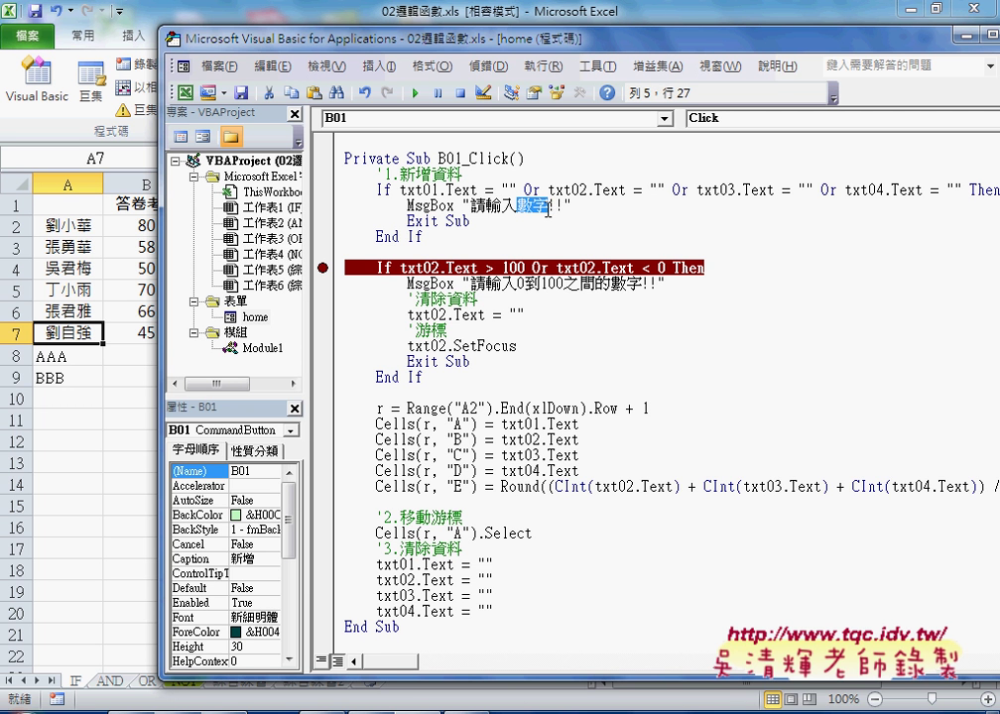
type("資料")
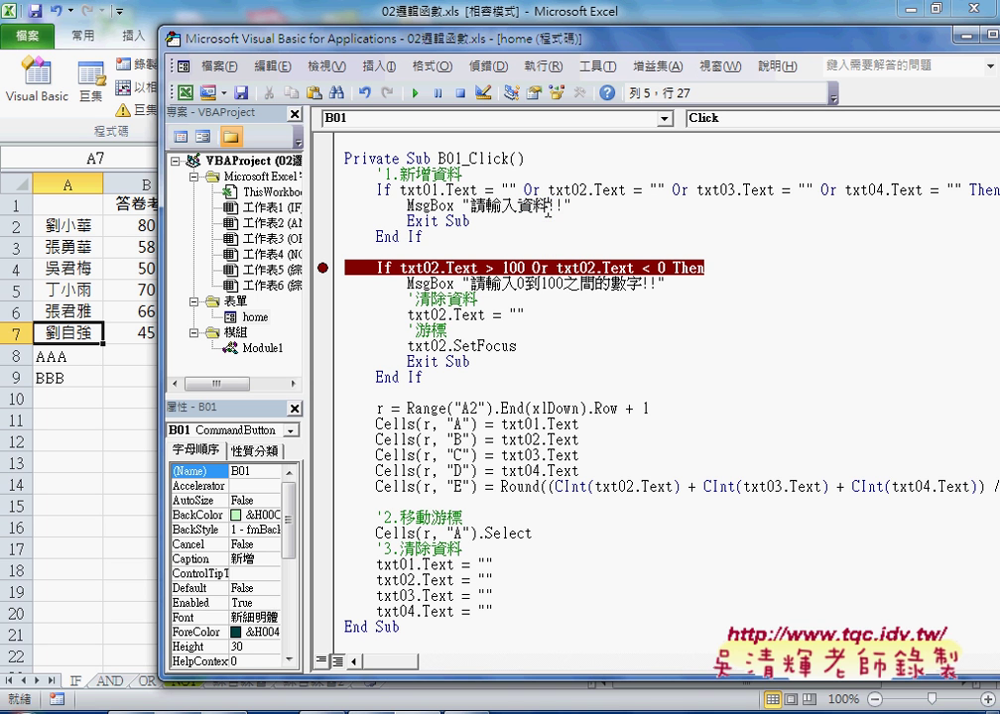
key("Down")
Review both check blocks and remove the breakpoint from the 0–100 range-check line.
left_click_drag(427, 236, 330, 192)
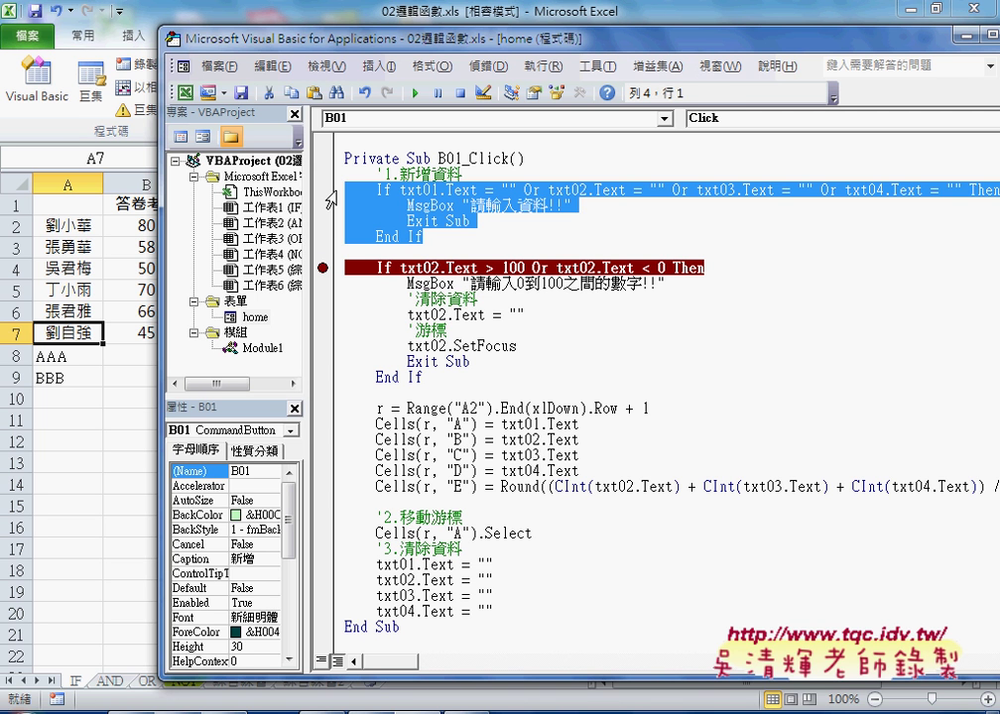
left_click(433, 284)
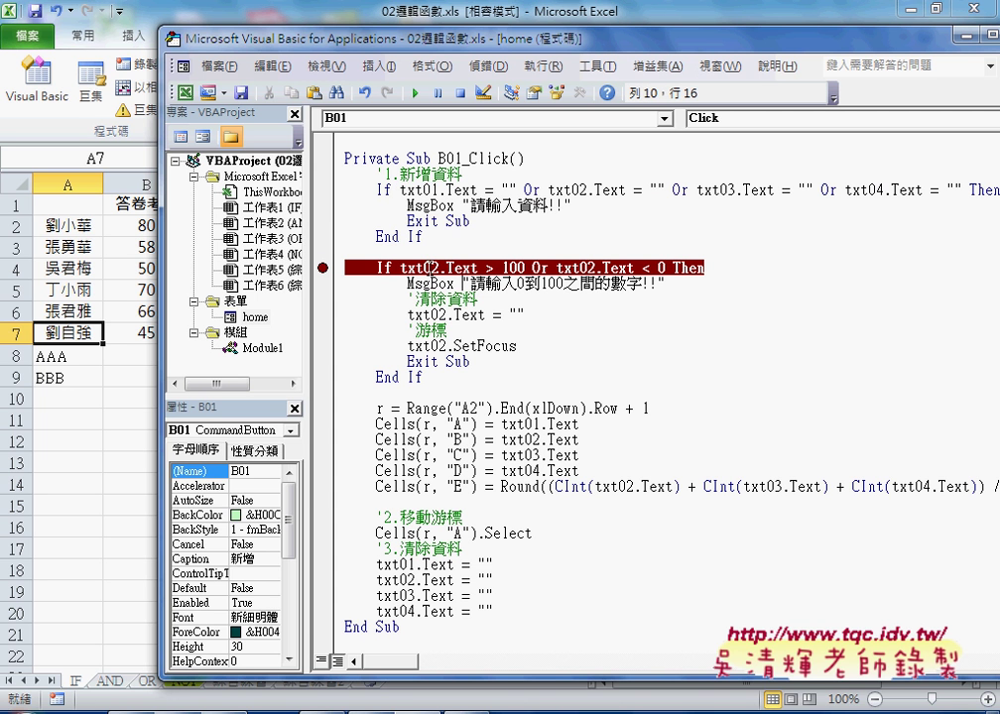
left_click_drag(425, 378, 347, 268)
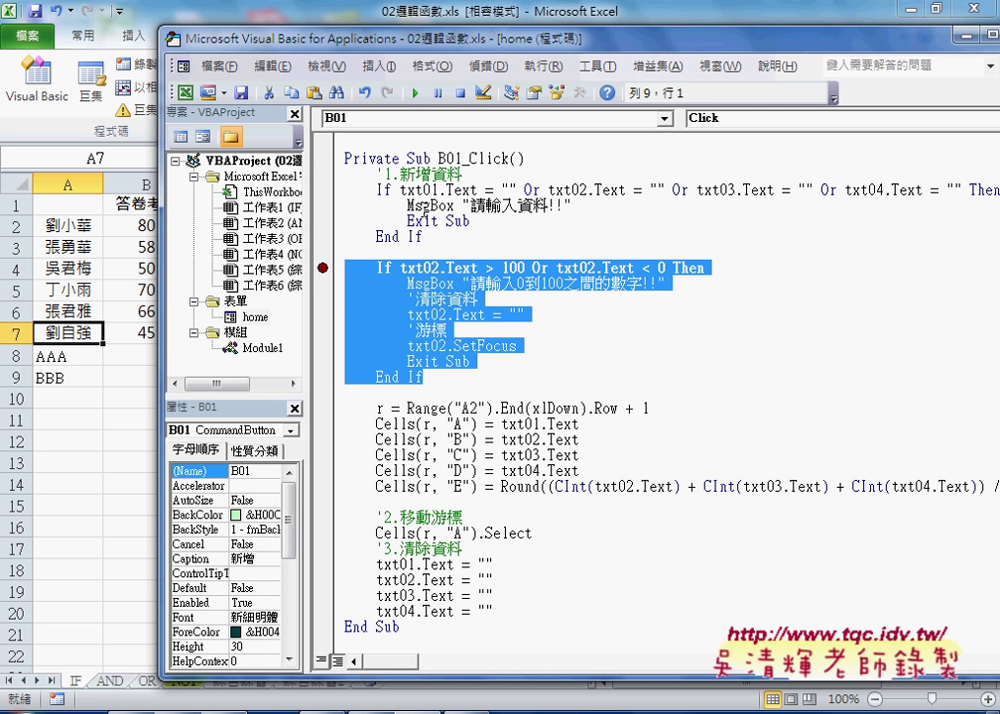
left_click(422, 206)
left_click(414, 299)
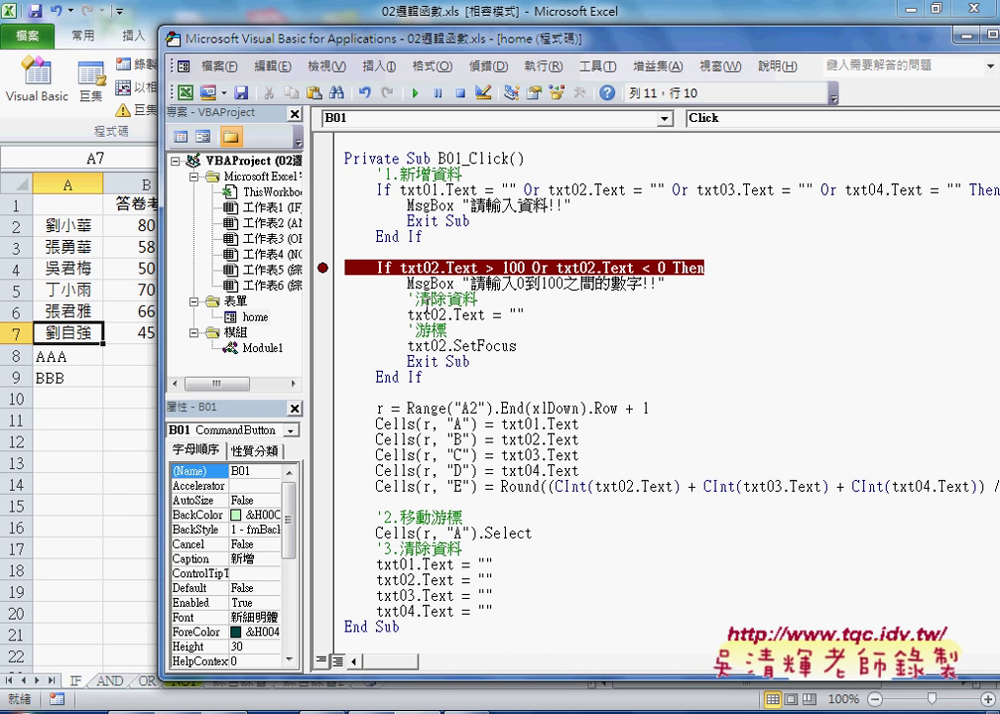
left_click_drag(344, 49, 256, 47)
left_click(235, 265)
Select the code from '1.新增資料 through the second End If and open its context menu.
left_click(349, 377)
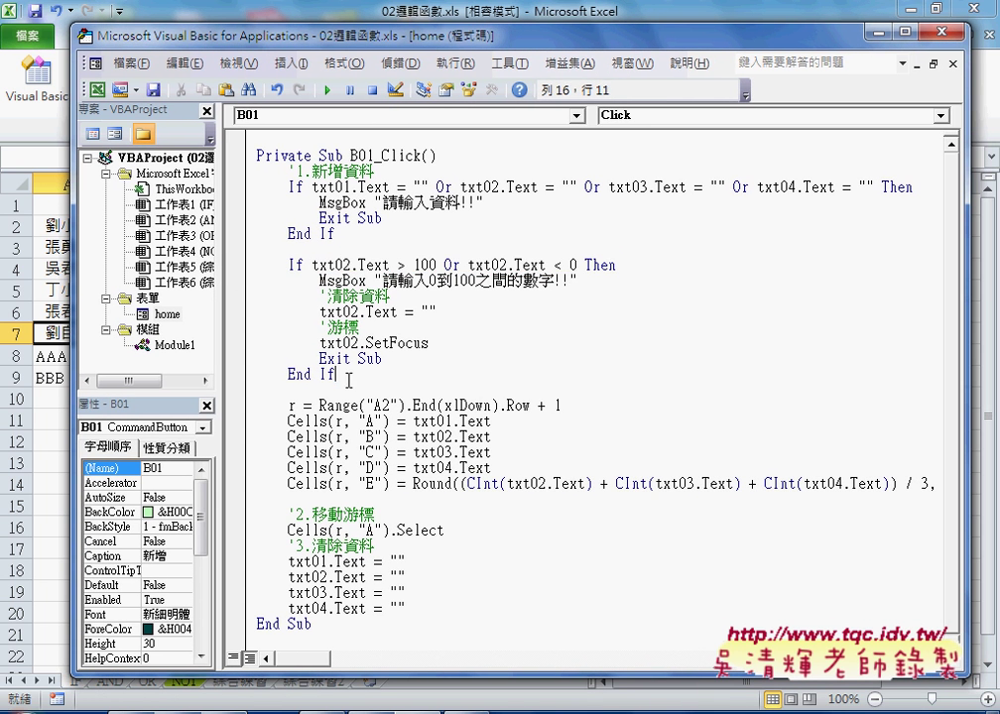
left_click_drag(349, 377, 256, 171)
right_click(342, 221)
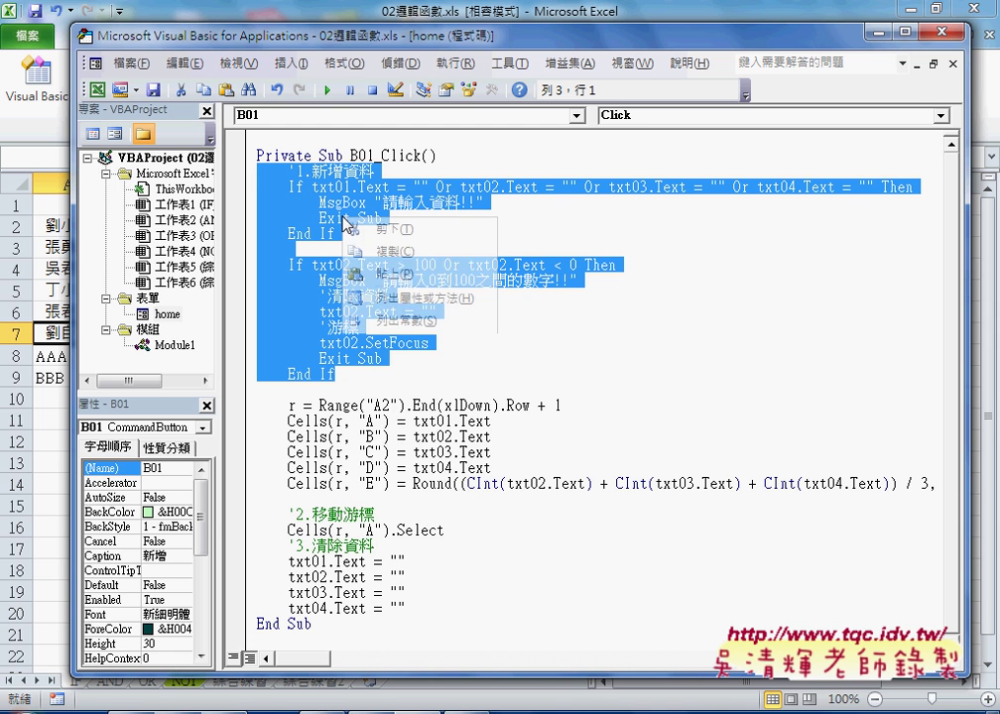